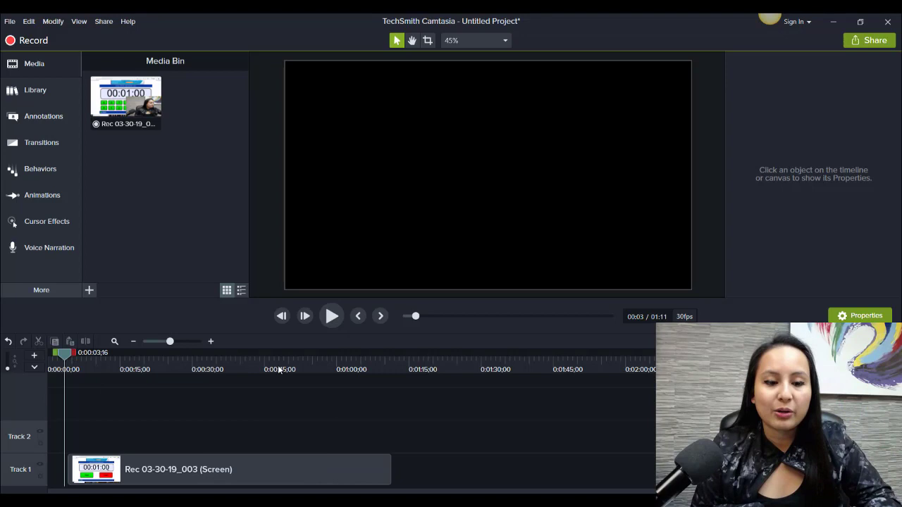
Step: Replay the first countdown clip's final seconds, then scroll the stopwatch homepage to its timer list
{"action": "left_click", "coordinate": [331, 321]}
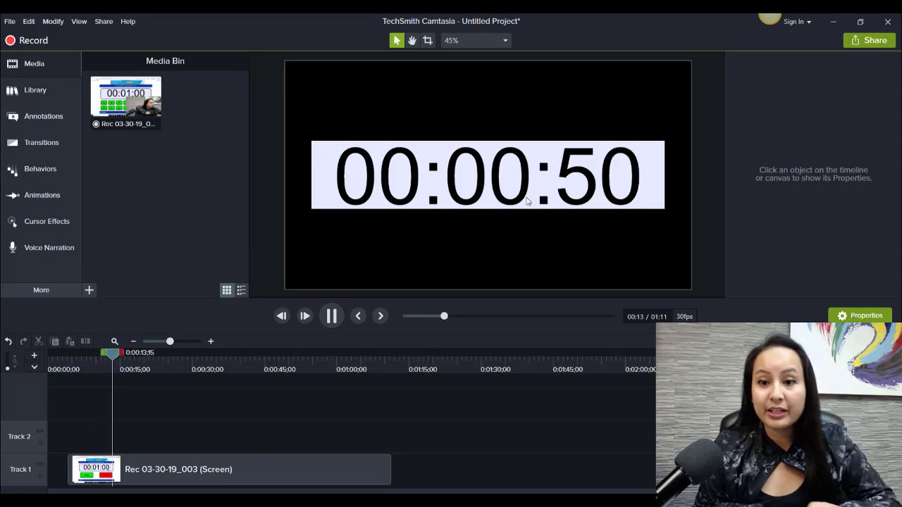
{"action": "left_click", "coordinate": [368, 368]}
{"action": "left_click_drag", "start_coordinate": [369, 368], "coordinate": [345, 365]}
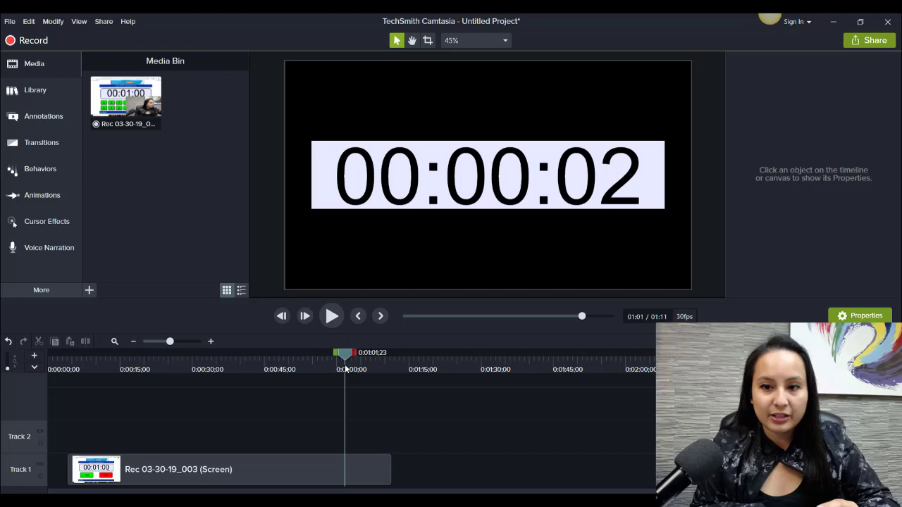
{"action": "left_click", "coordinate": [329, 324]}
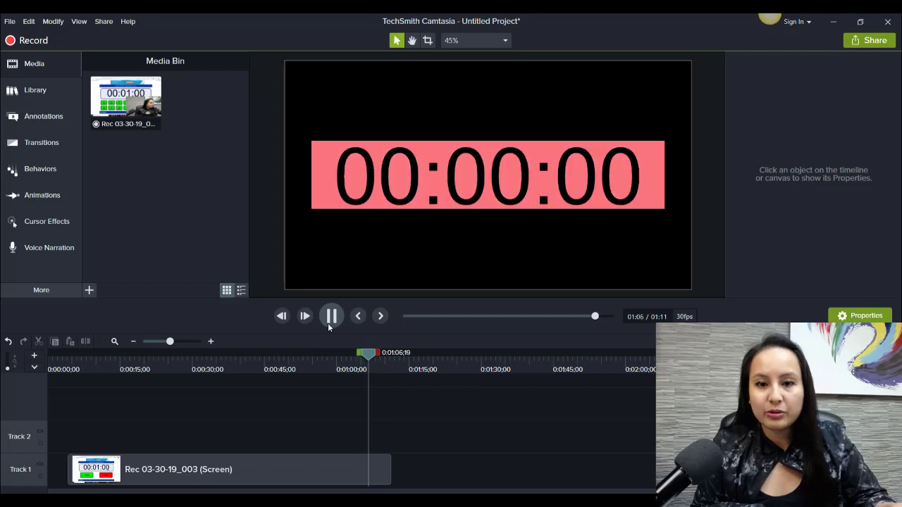
{"action": "left_click", "coordinate": [328, 323]}
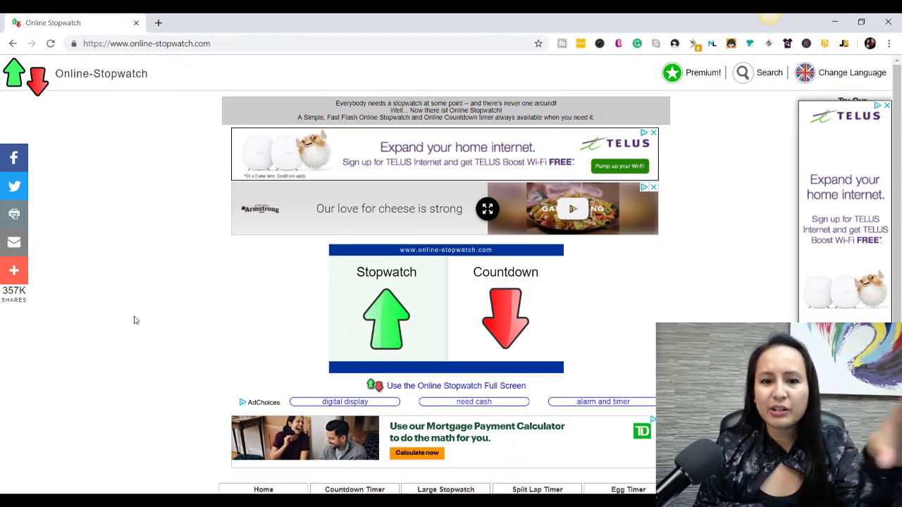
{"action": "scroll", "coordinate": [135, 319], "scroll_direction": "down", "scroll_amount": 1}
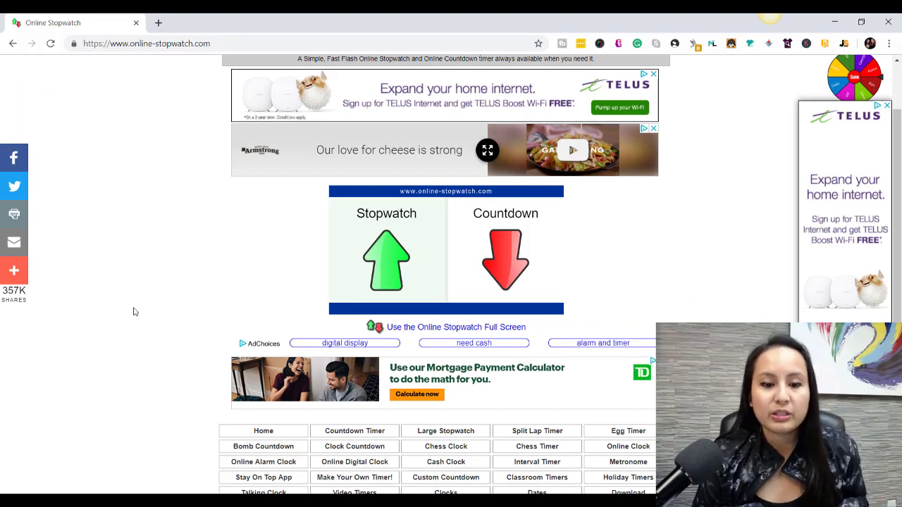
{"action": "scroll", "coordinate": [129, 293], "scroll_direction": "down", "scroll_amount": 1}
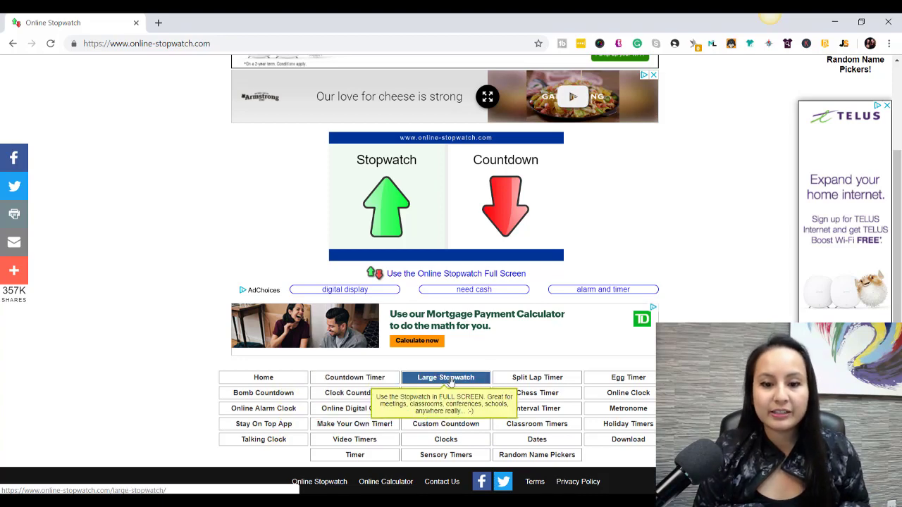
Step: Open Large Stopwatch, switch to Countdown, and set the timer to 00:01:00
{"action": "left_click", "coordinate": [450, 380]}
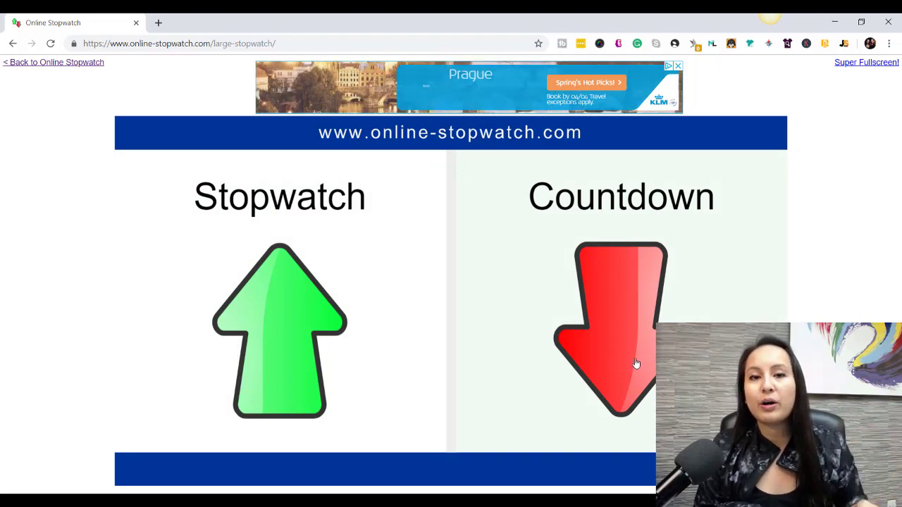
{"action": "left_click", "coordinate": [564, 337]}
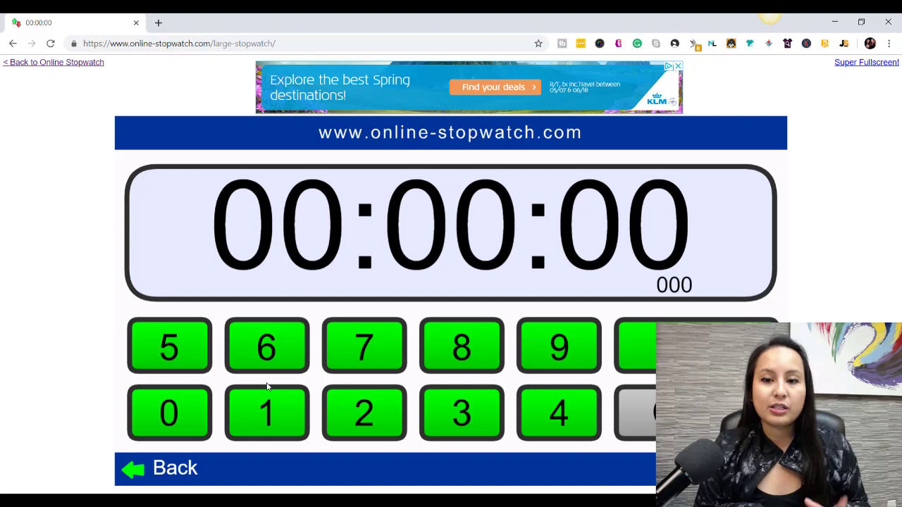
{"action": "left_click", "coordinate": [274, 430]}
{"action": "left_click", "coordinate": [176, 416]}
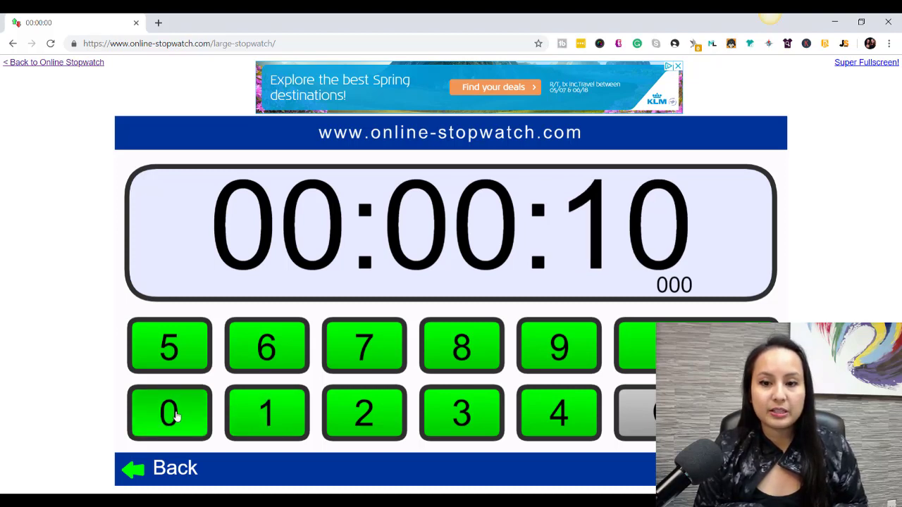
{"action": "left_click", "coordinate": [175, 415]}
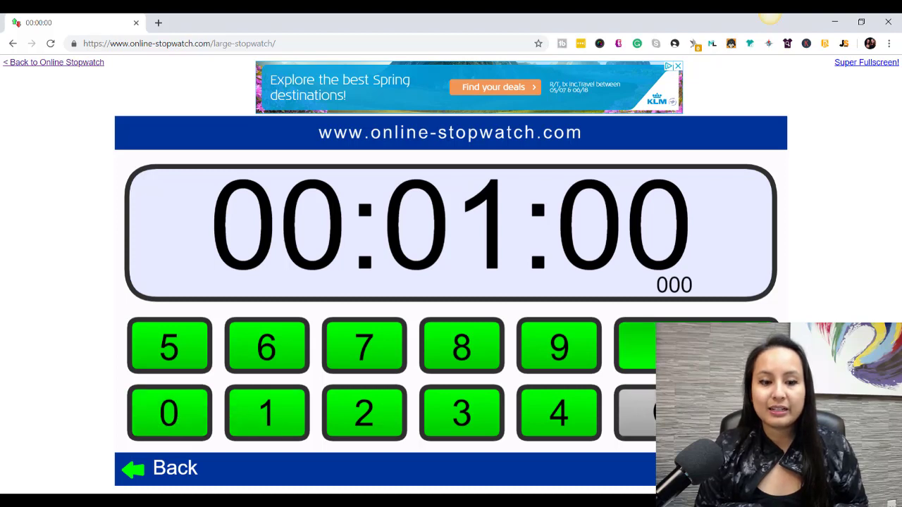
{"action": "left_click", "coordinate": [694, 345]}
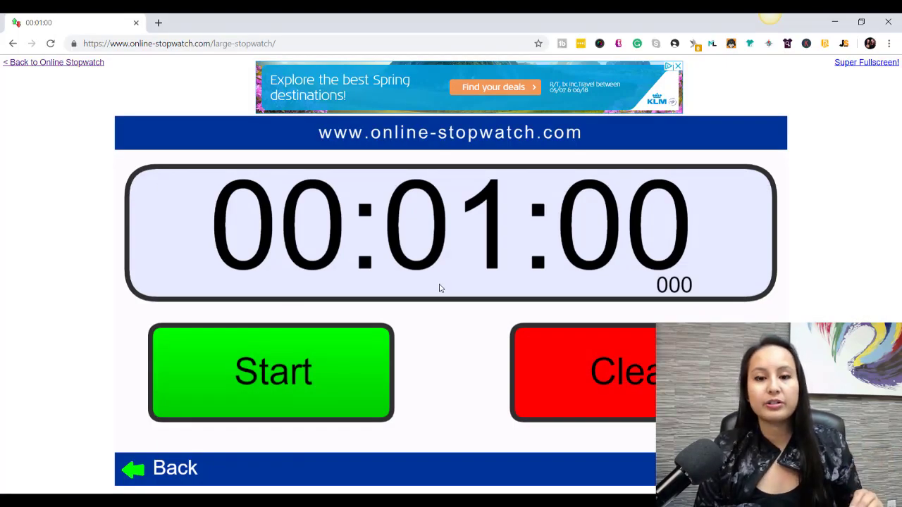
Step: Start the one-minute countdown and pause it at 00:00:48
{"action": "left_click", "coordinate": [238, 384]}
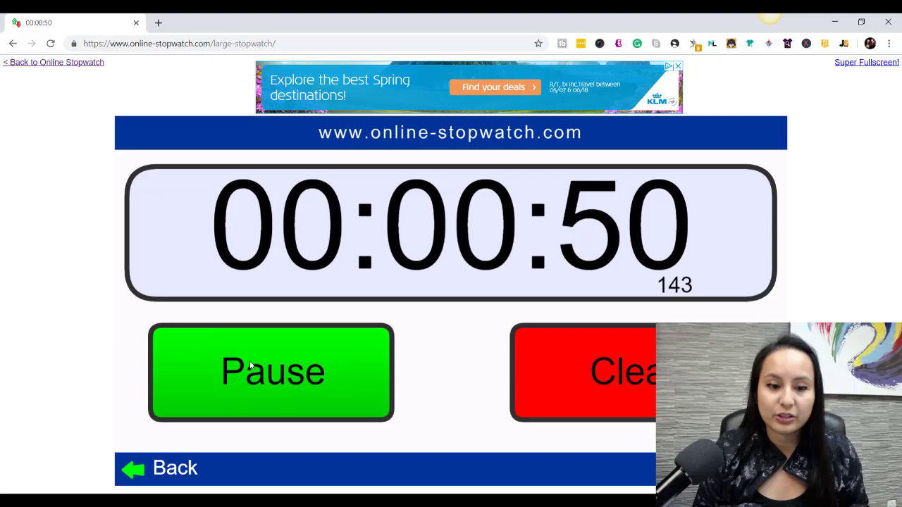
{"action": "left_click", "coordinate": [249, 377]}
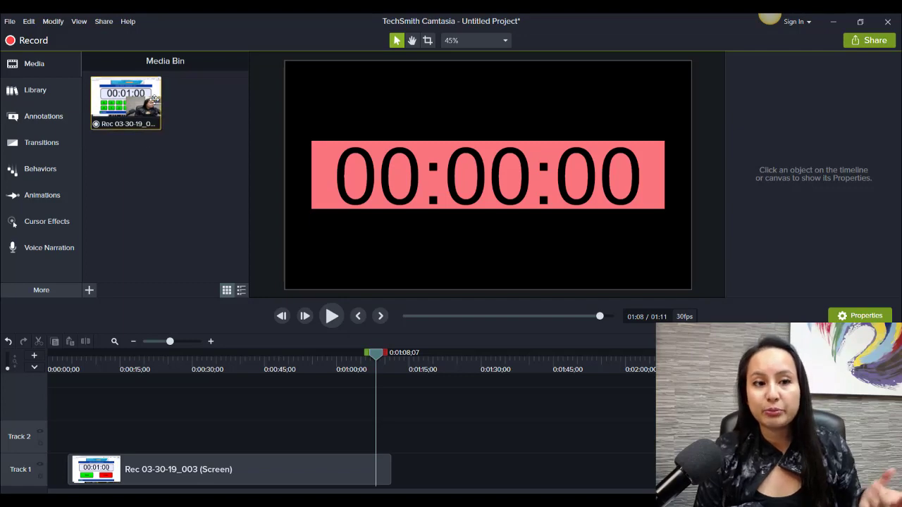
Step: Place the new recording after the first clip and scrub between both clips to preview them
{"action": "left_click_drag", "start_coordinate": [131, 97], "coordinate": [465, 440]}
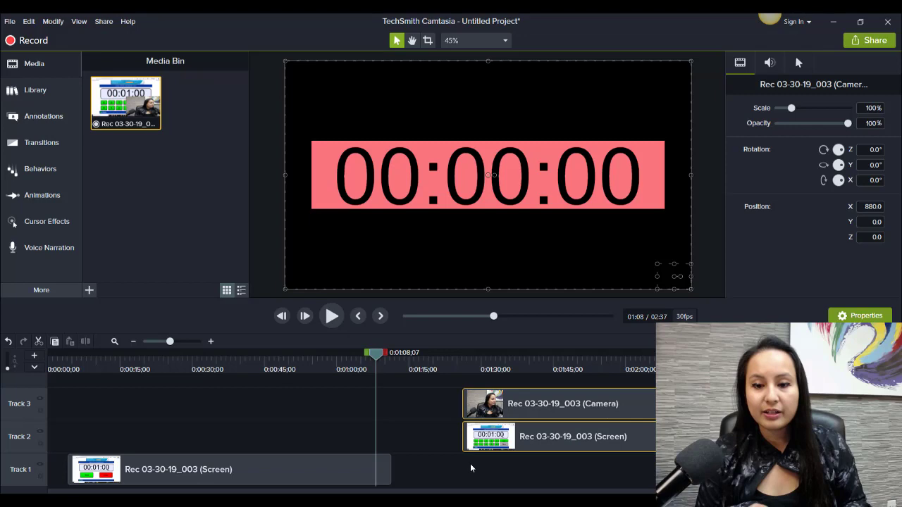
{"action": "left_click", "coordinate": [492, 371]}
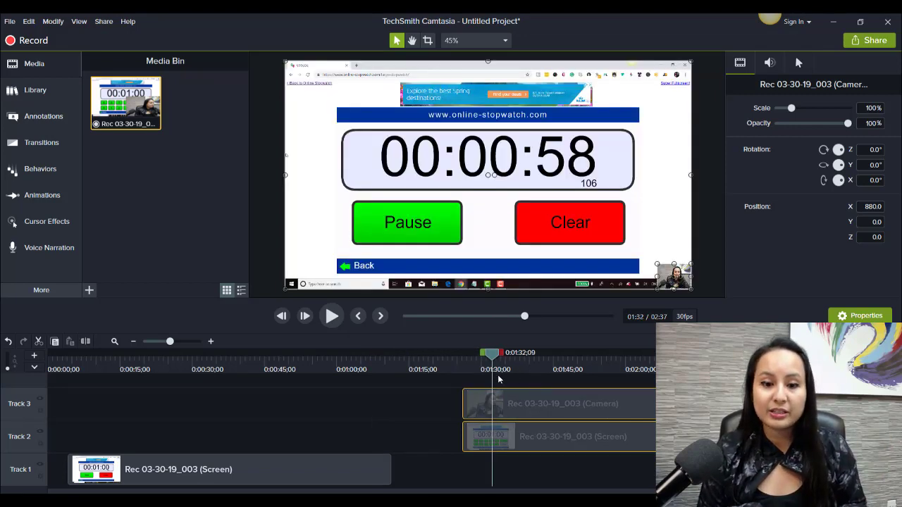
{"action": "left_click", "coordinate": [287, 367]}
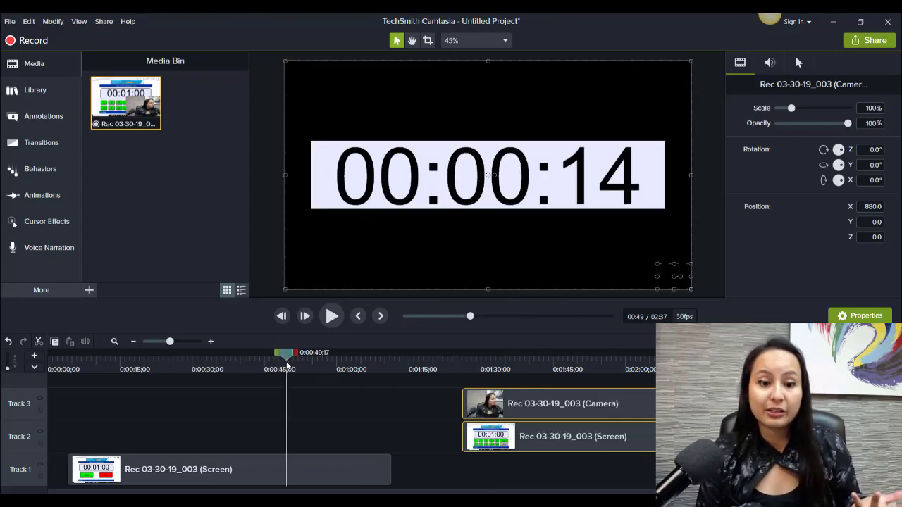
{"action": "left_click", "coordinate": [501, 371]}
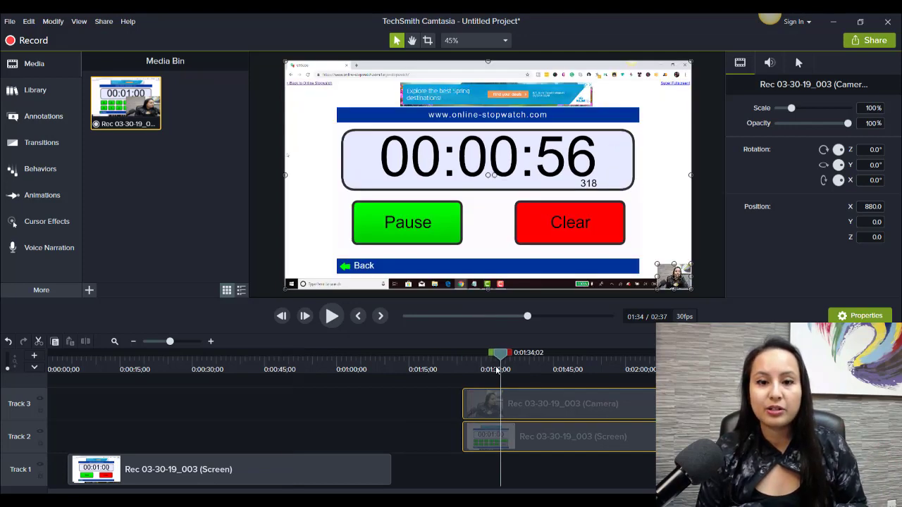
{"action": "left_click_drag", "start_coordinate": [497, 371], "coordinate": [540, 391]}
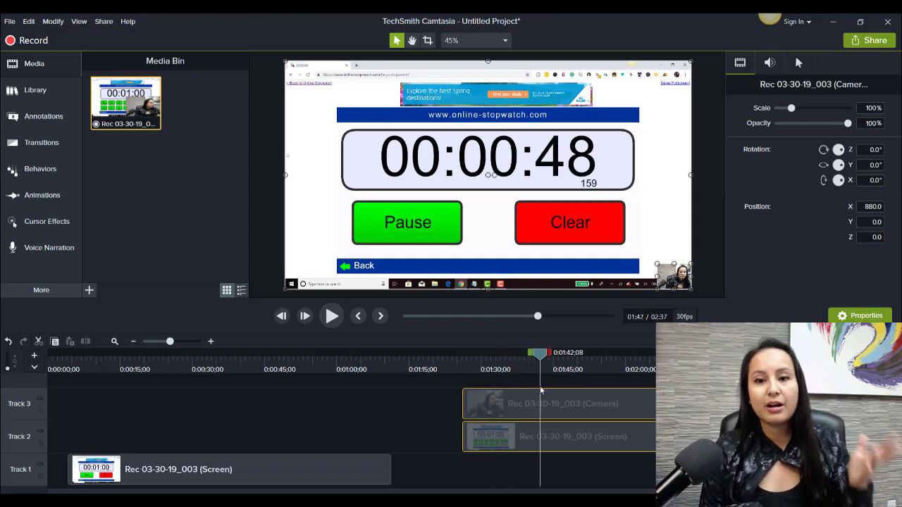
{"action": "left_click", "coordinate": [321, 364]}
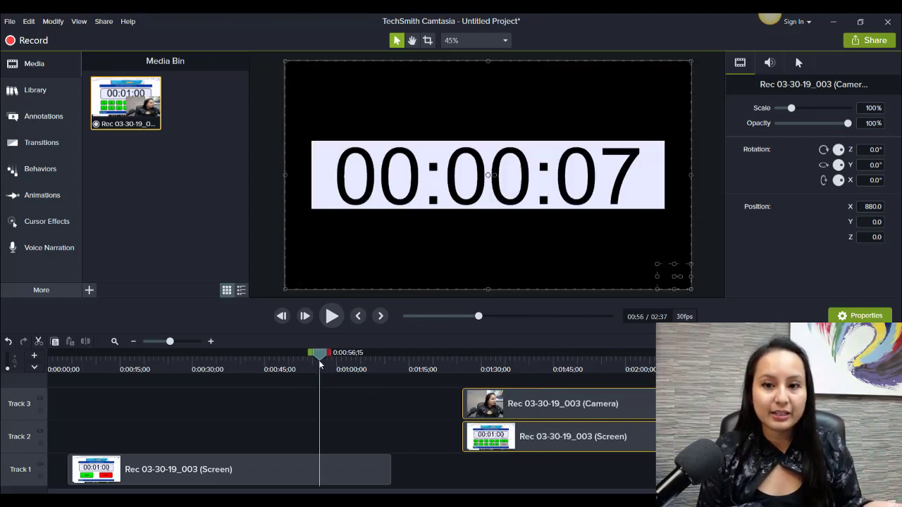
{"action": "left_click", "coordinate": [498, 357]}
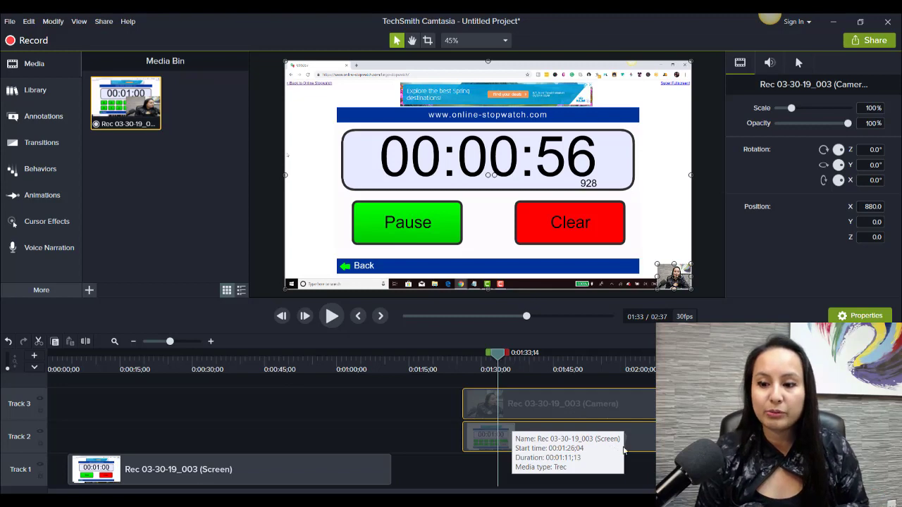
Step: Select the webcam Camera clip on Track 3 and delete it
{"action": "left_click", "coordinate": [555, 404]}
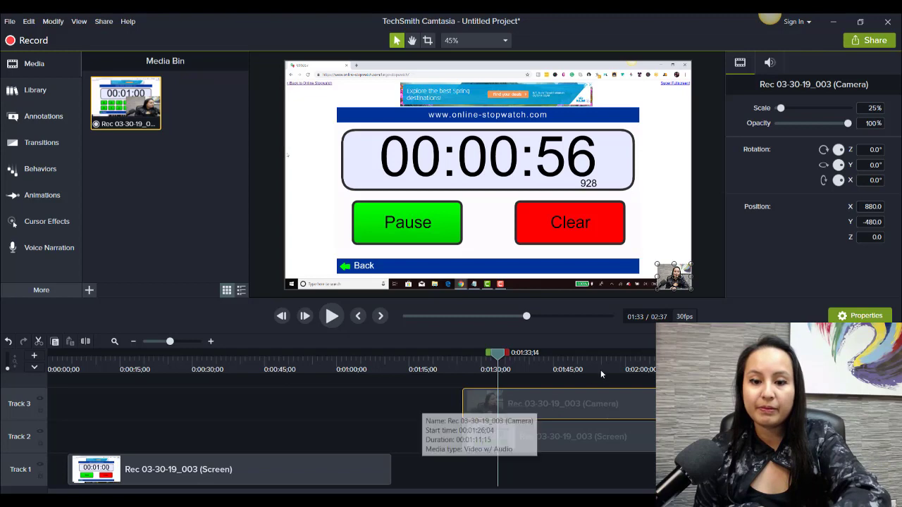
{"action": "key", "text": "Delete"}
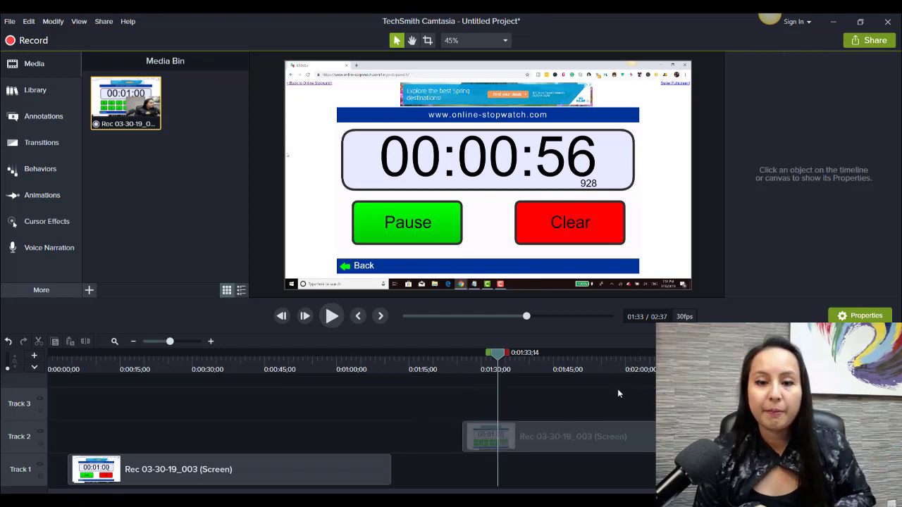
Step: Lower the Track 2 clip's audio volume to 0% using Edit Audio
{"action": "right_click", "coordinate": [530, 438]}
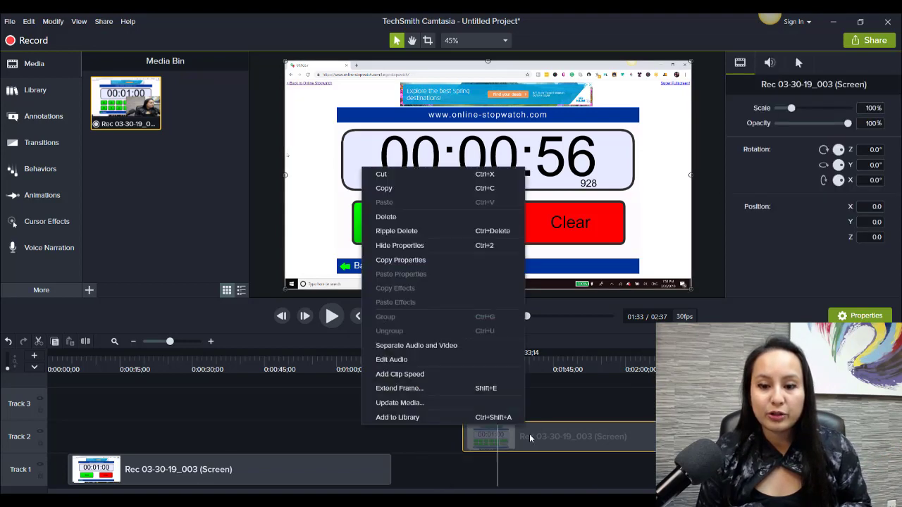
{"action": "left_click", "coordinate": [454, 358]}
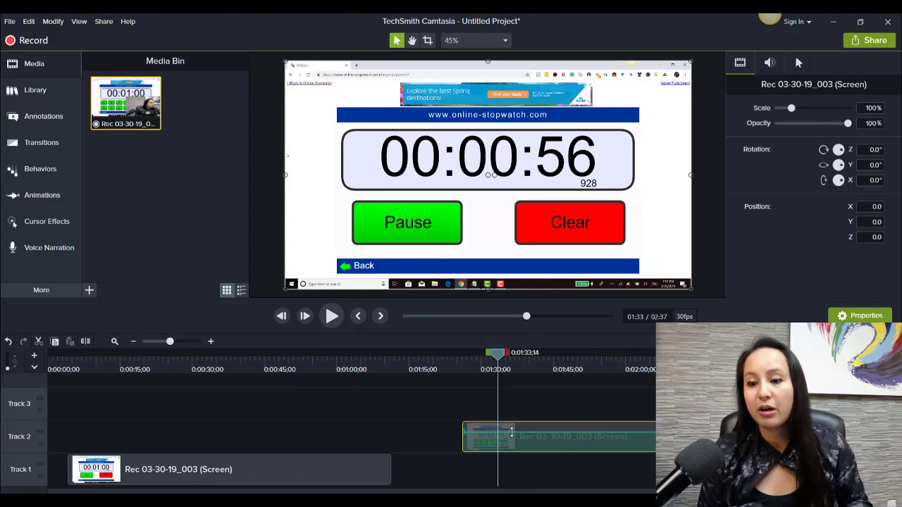
{"action": "left_click_drag", "start_coordinate": [511, 432], "coordinate": [492, 460]}
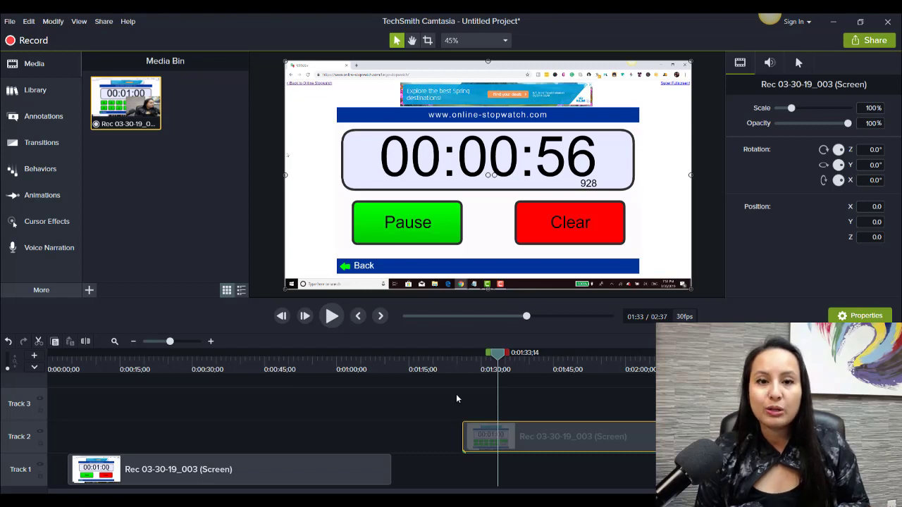
Step: At 1:37, crop the recording's top and bottom down to the stopwatch band
{"action": "left_click", "coordinate": [296, 360]}
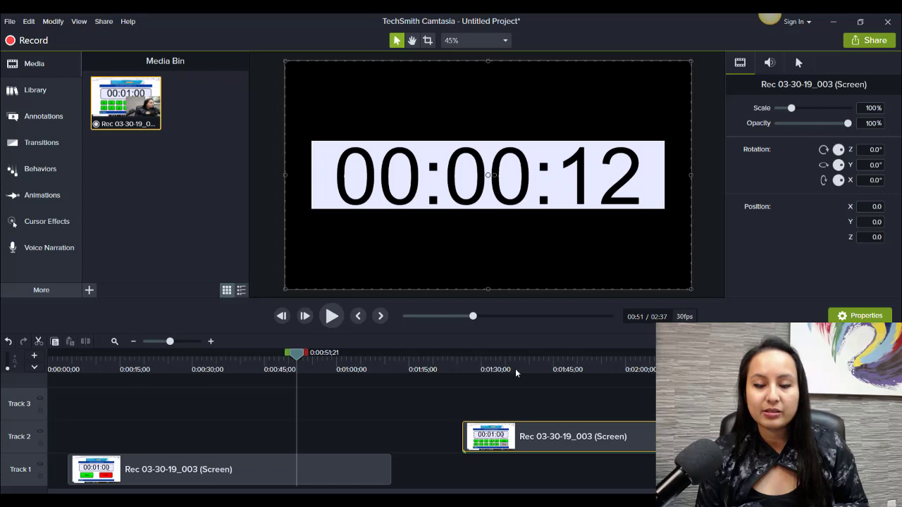
{"action": "left_click", "coordinate": [516, 372]}
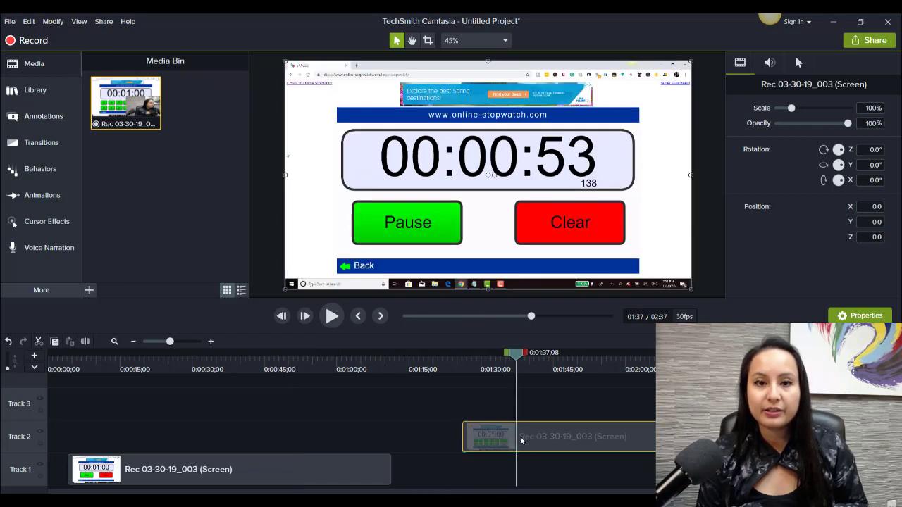
{"action": "left_click", "coordinate": [428, 41]}
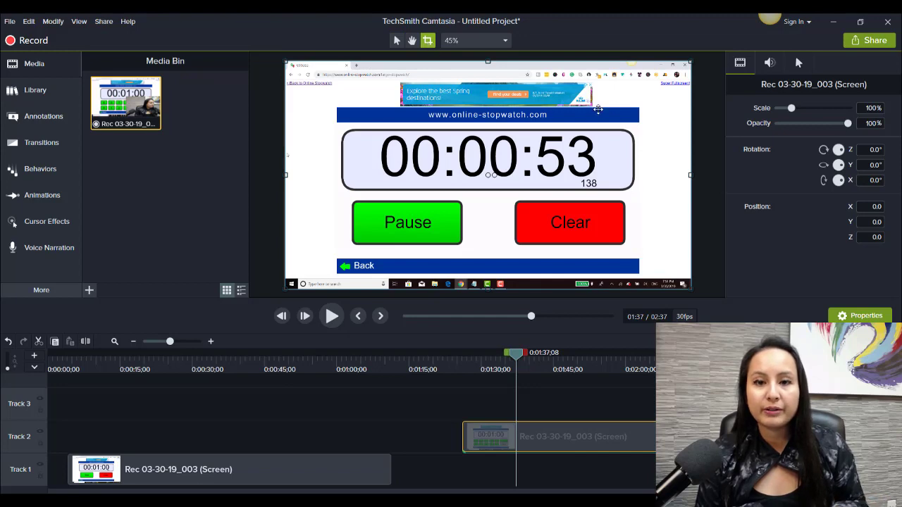
{"action": "left_click_drag", "start_coordinate": [488, 60], "coordinate": [485, 131]}
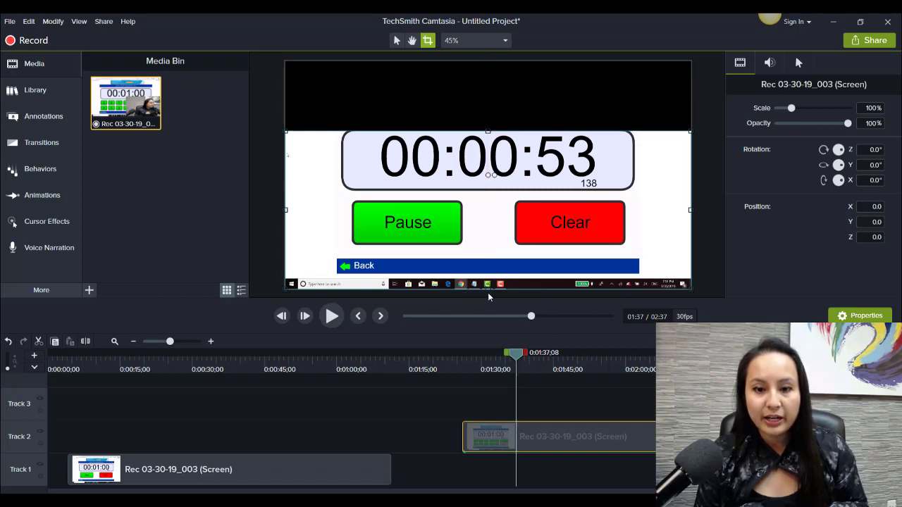
{"action": "left_click_drag", "start_coordinate": [488, 289], "coordinate": [444, 185]}
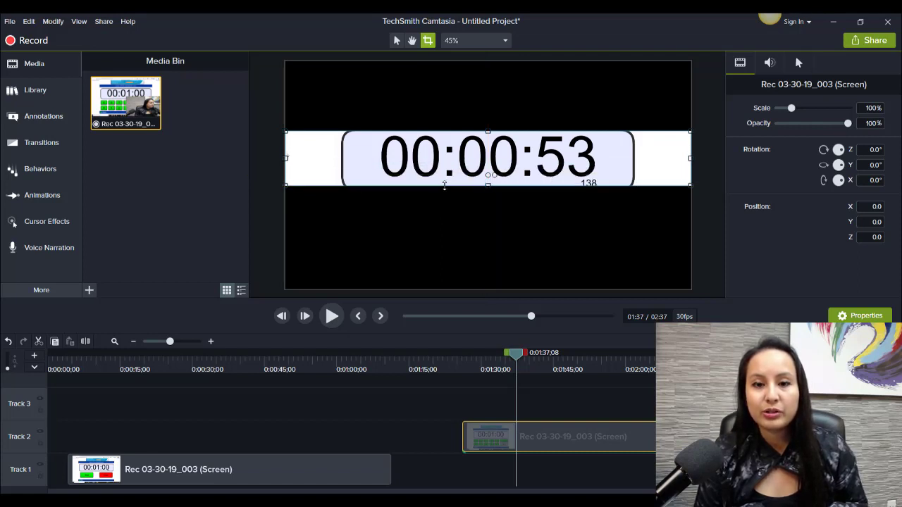
Step: Tighten the crop under the digits and trim the white areas off both sides
{"action": "left_click_drag", "start_coordinate": [410, 151], "coordinate": [411, 186]}
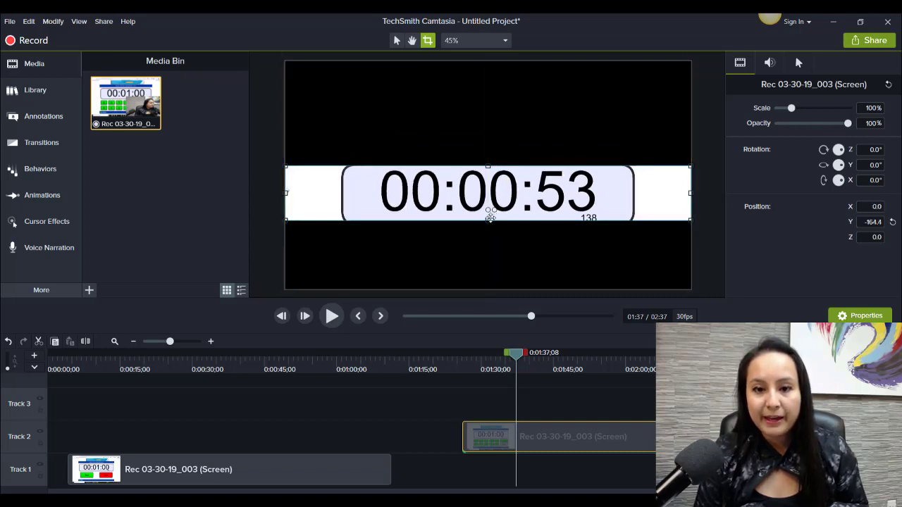
{"action": "left_click_drag", "start_coordinate": [488, 219], "coordinate": [487, 212]}
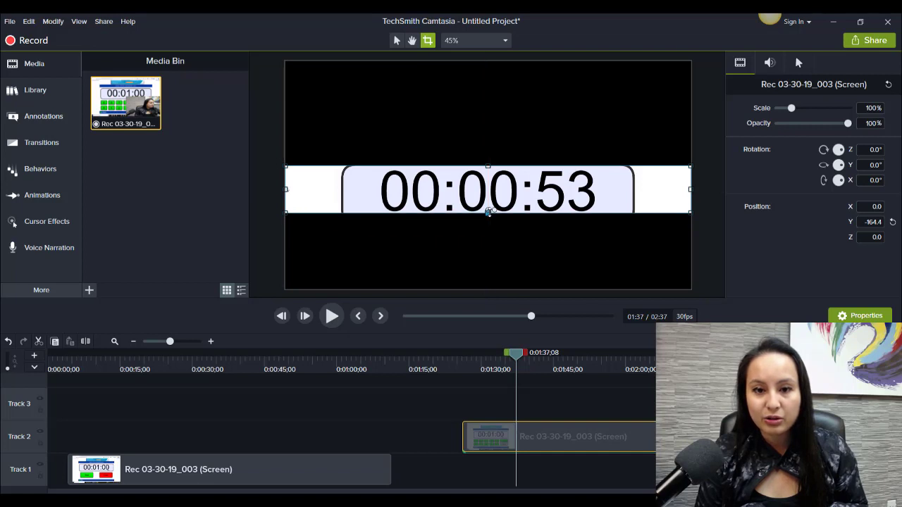
{"action": "left_click_drag", "start_coordinate": [689, 187], "coordinate": [624, 189]}
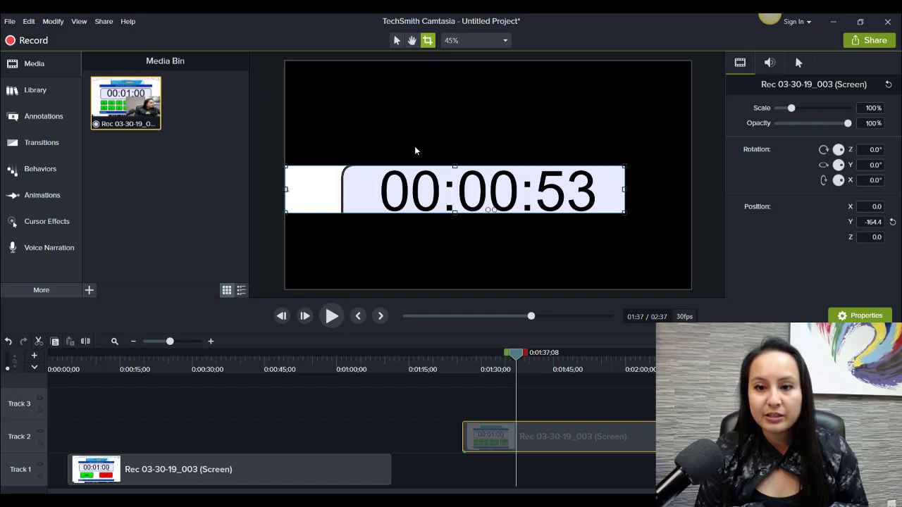
{"action": "left_click_drag", "start_coordinate": [286, 190], "coordinate": [367, 190]}
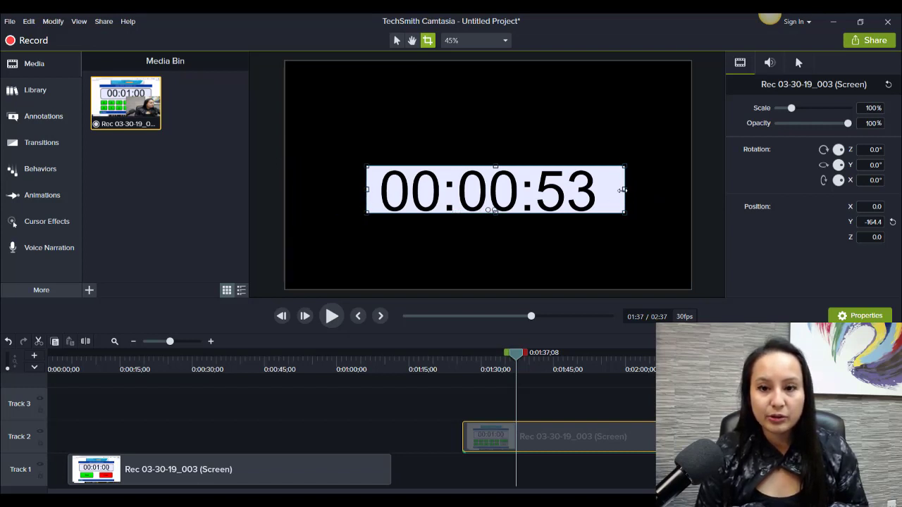
{"action": "left_click_drag", "start_coordinate": [624, 189], "coordinate": [612, 189]}
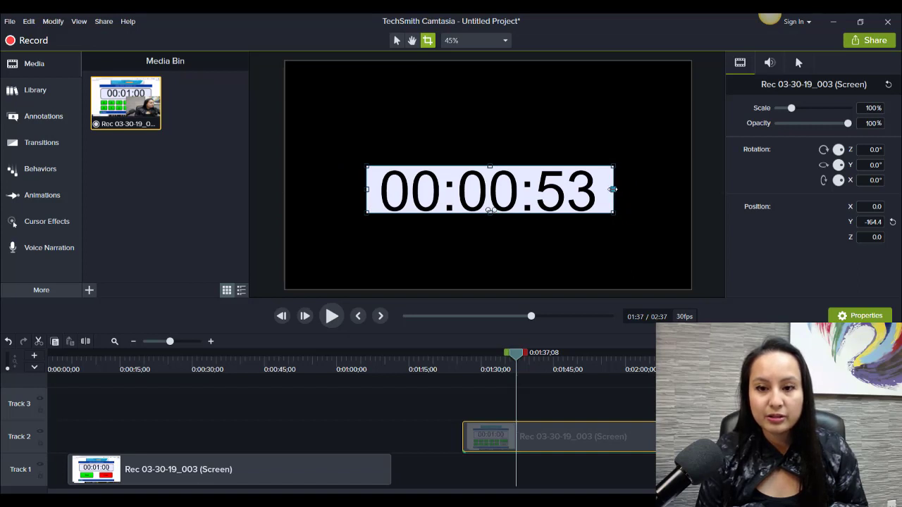
Step: Resize the cropped timer strip to about 149.7% and centre it on the canvas
{"action": "left_click", "coordinate": [396, 41]}
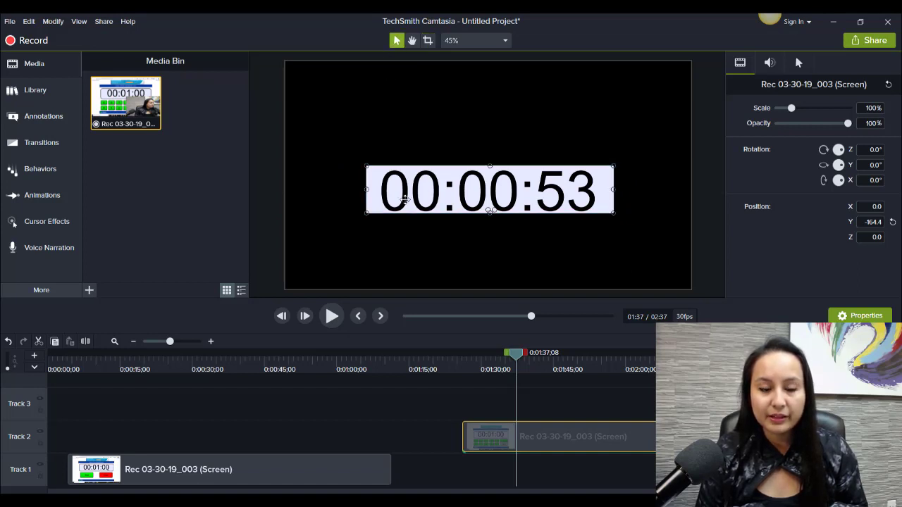
{"action": "left_click_drag", "start_coordinate": [365, 165], "coordinate": [317, 127]}
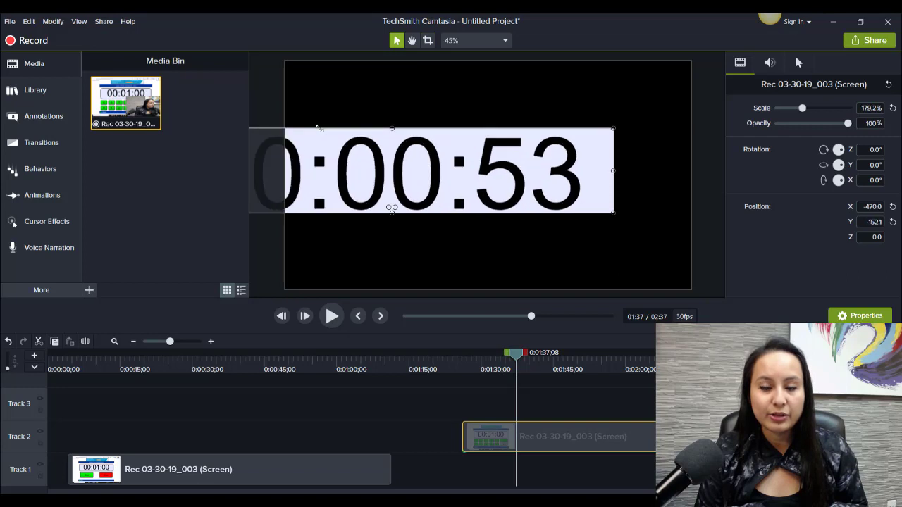
{"action": "left_click_drag", "start_coordinate": [353, 172], "coordinate": [431, 183]}
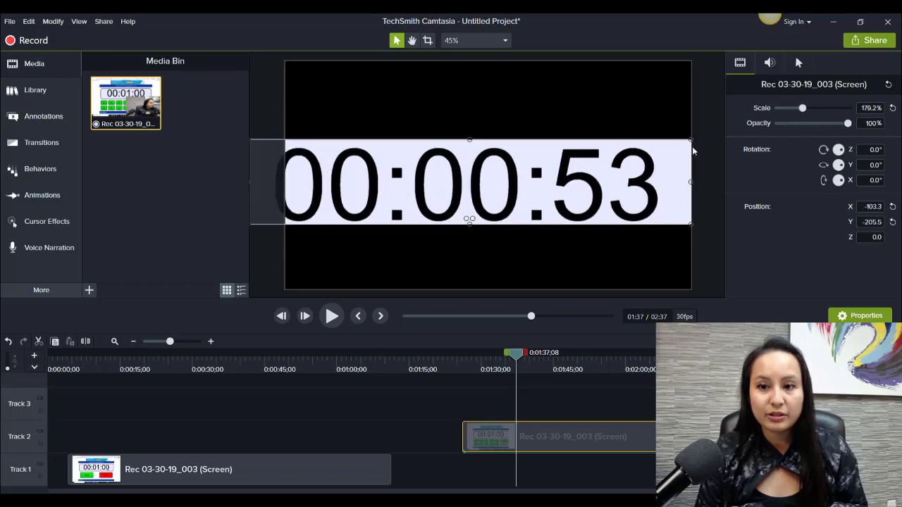
{"action": "left_click_drag", "start_coordinate": [689, 141], "coordinate": [618, 154]}
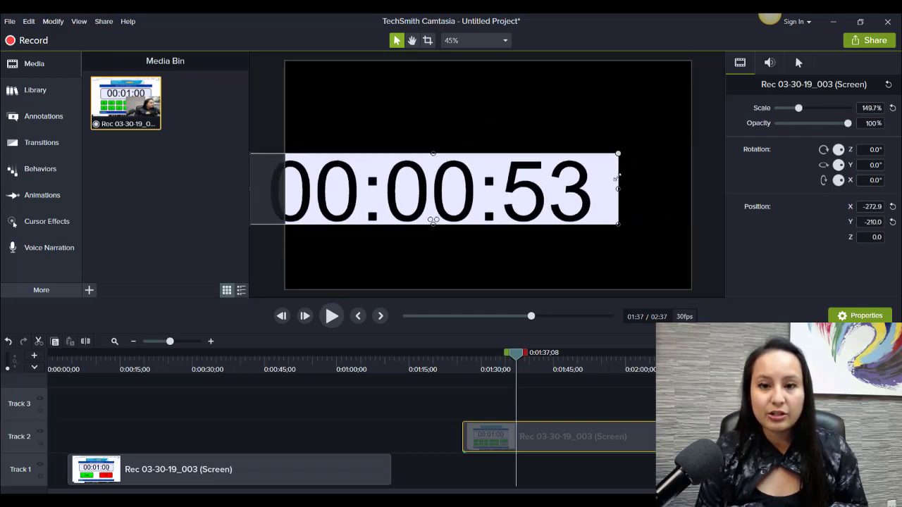
{"action": "left_click_drag", "start_coordinate": [397, 189], "coordinate": [453, 174]}
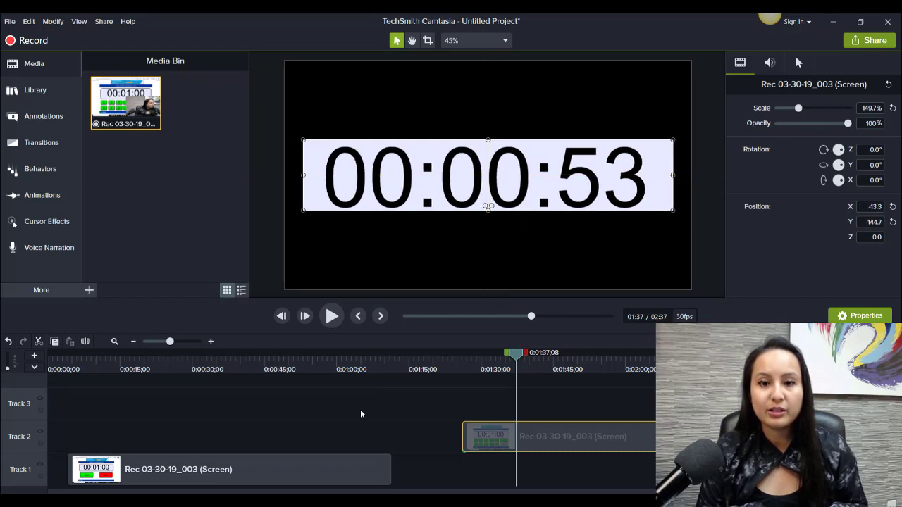
Step: Shrink the timer to 29% in the lower-right corner and play the video to check it
{"action": "left_click", "coordinate": [354, 372]}
{"action": "left_click", "coordinate": [510, 374]}
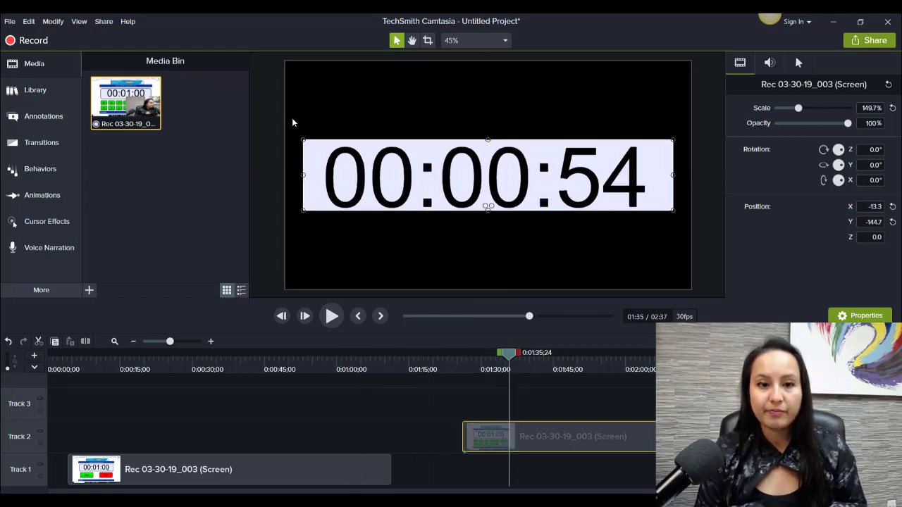
{"action": "left_click_drag", "start_coordinate": [301, 140], "coordinate": [616, 270]}
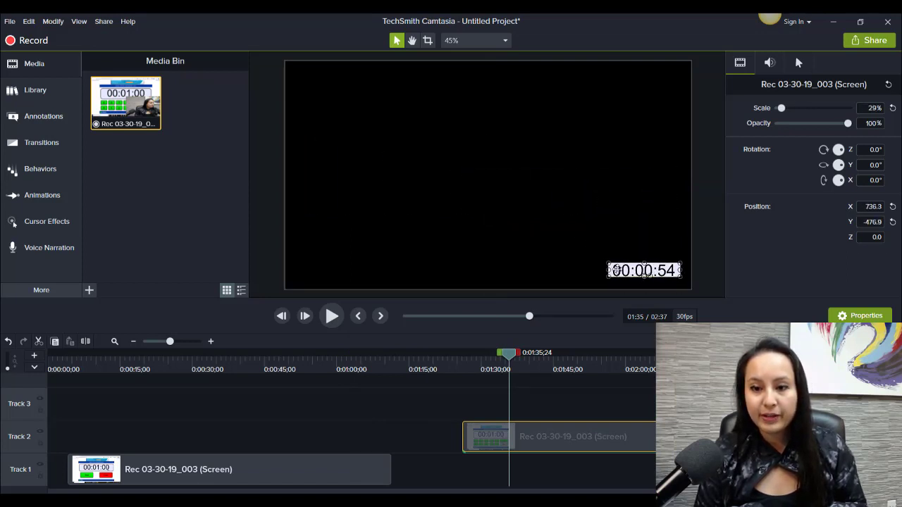
{"action": "left_click", "coordinate": [333, 317]}
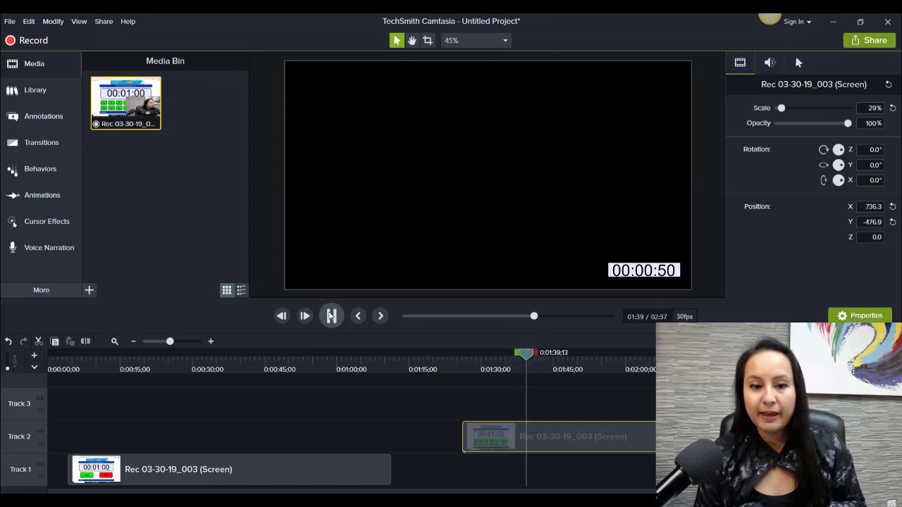
{"action": "left_click", "coordinate": [332, 316]}
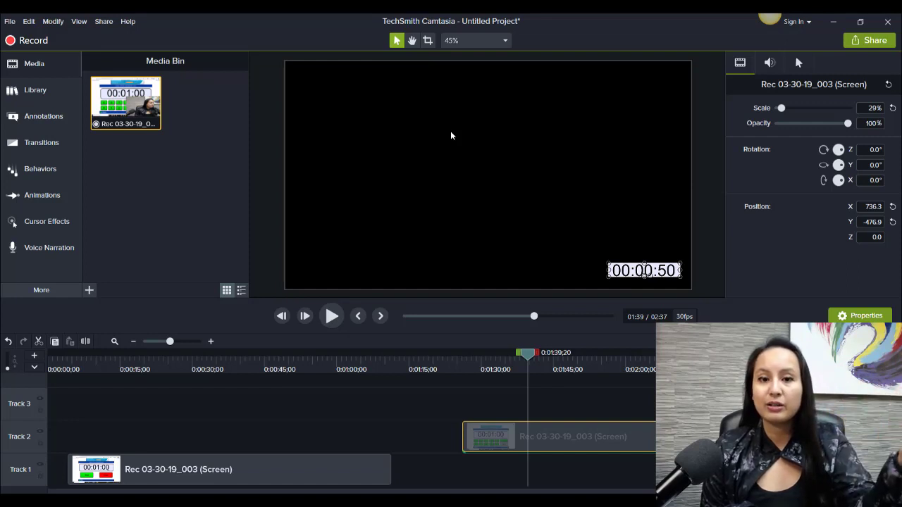
{"action": "left_click", "coordinate": [261, 233]}
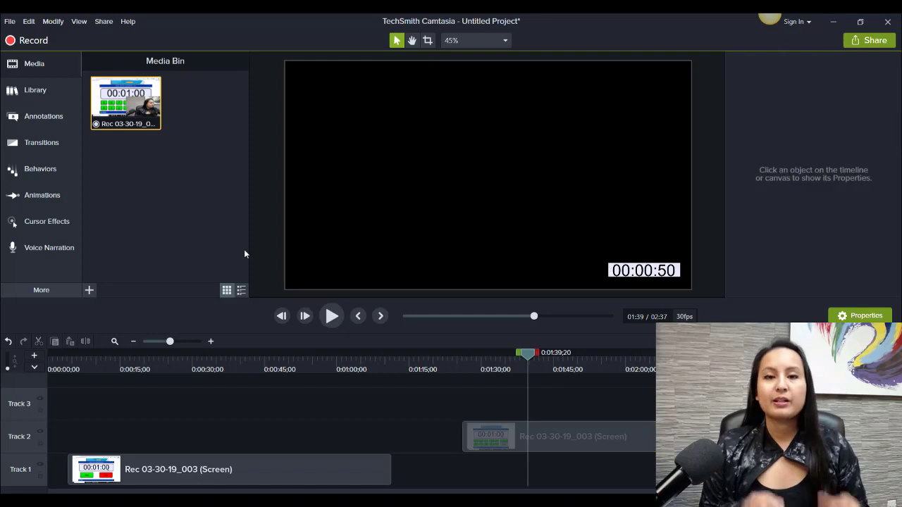